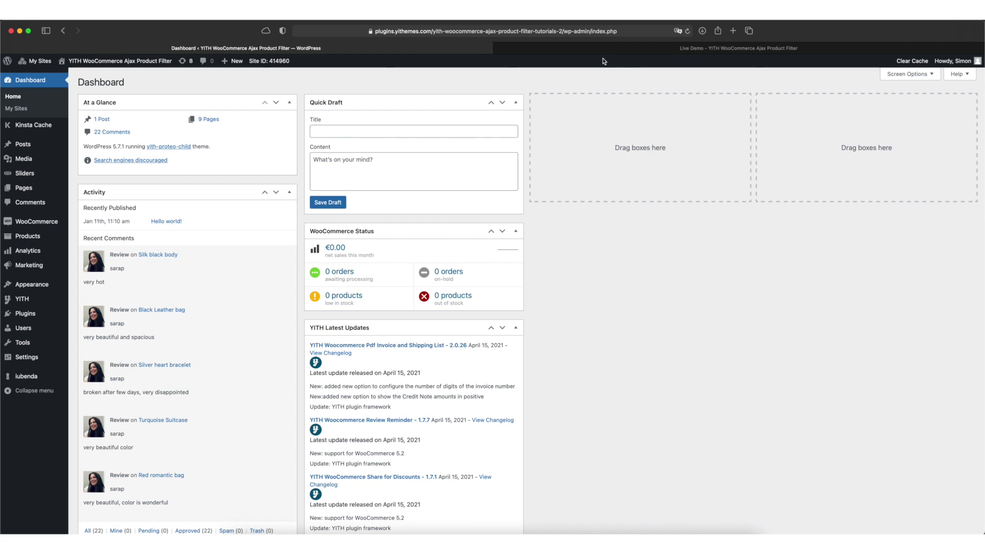
On the live demo shop, narrow the price slider to about €35–€122.
mouse_move(621, 52)
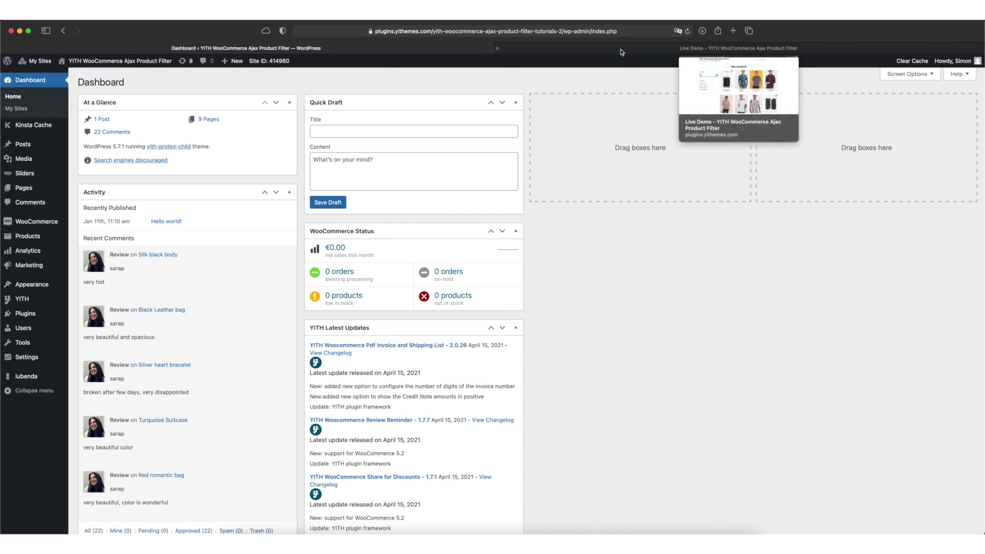
left_click(620, 50)
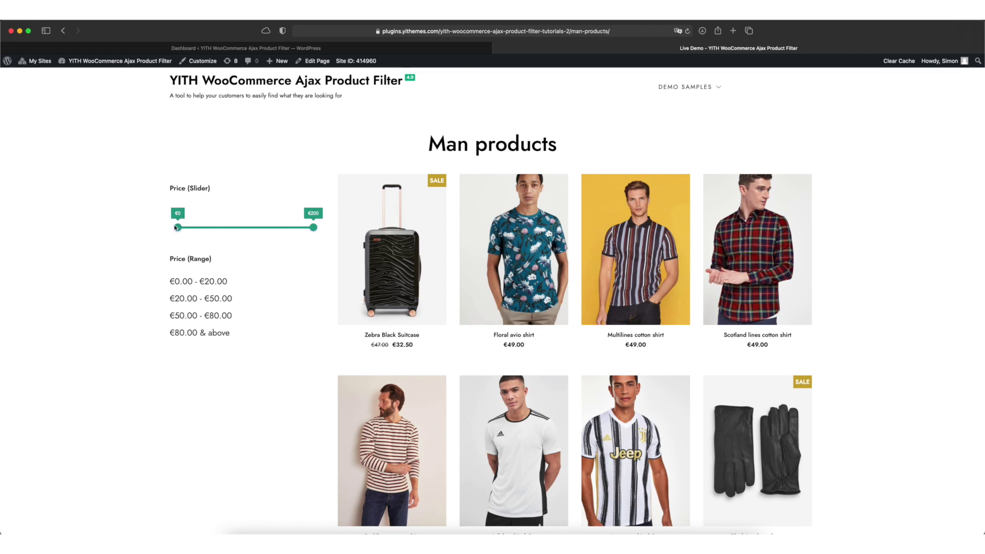
left_click_drag(177, 228, 201, 228)
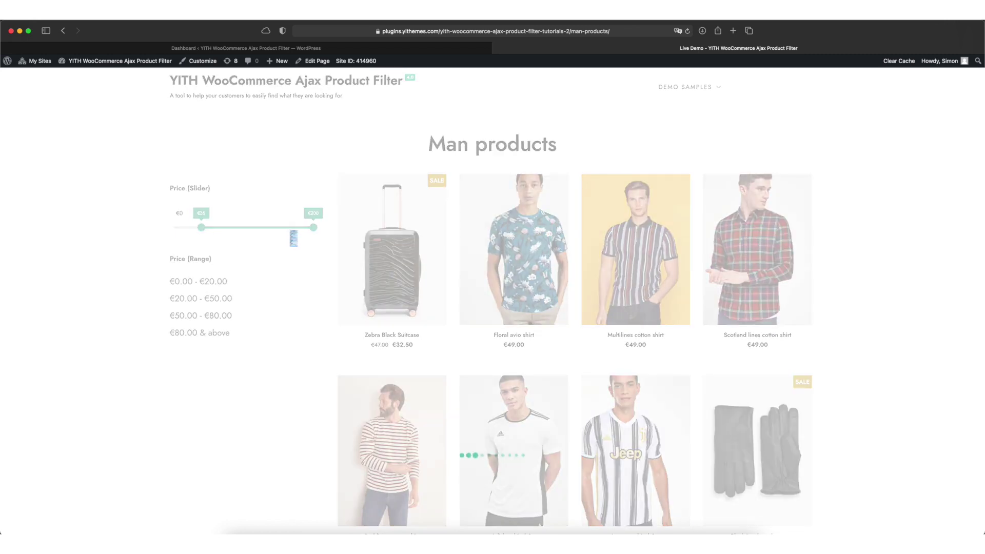
left_click(313, 248)
left_click_drag(312, 248, 261, 249)
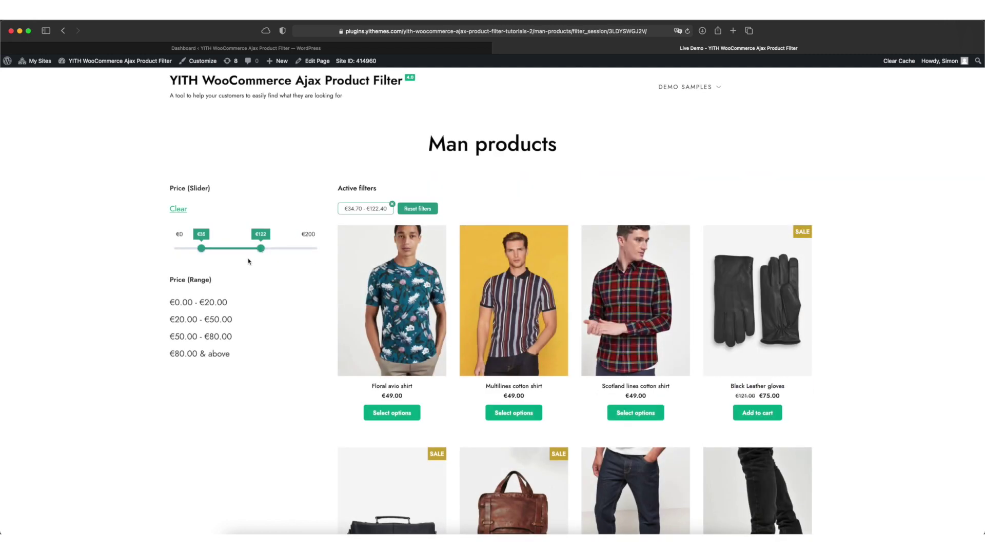
Filter the demo products by the €20–50, €0–20 and €50–80 price ranges.
scroll(246, 263, "down", 1)
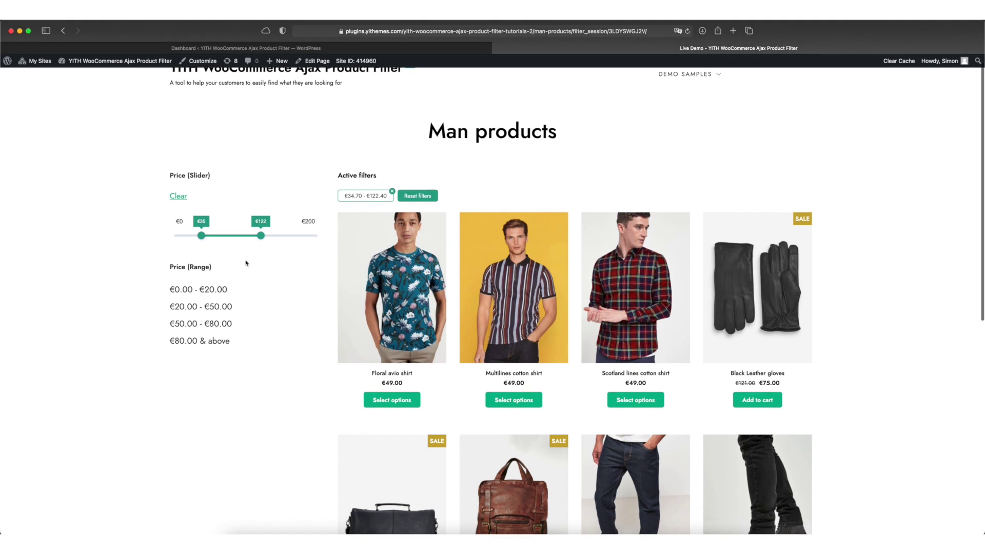
left_click(210, 306)
left_click(211, 309)
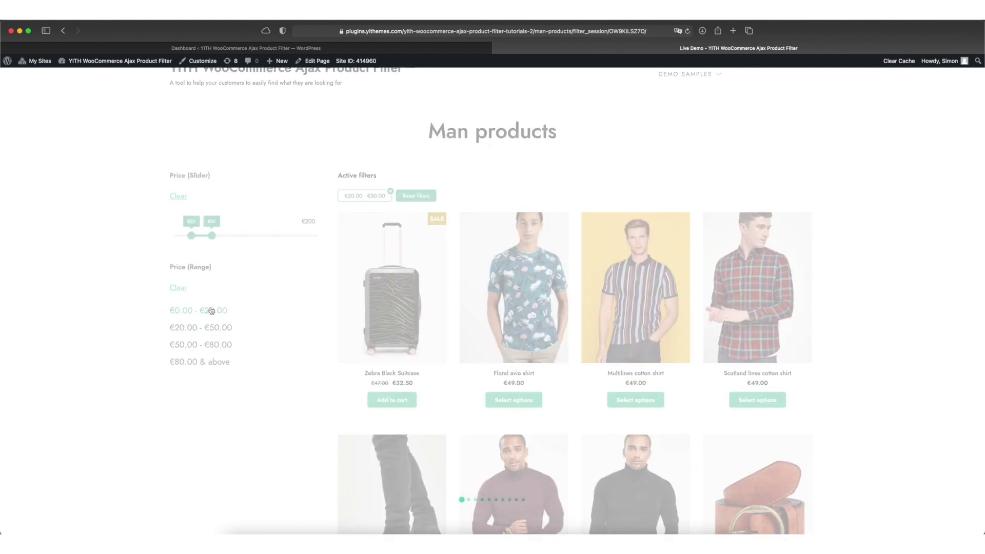
left_click(212, 343)
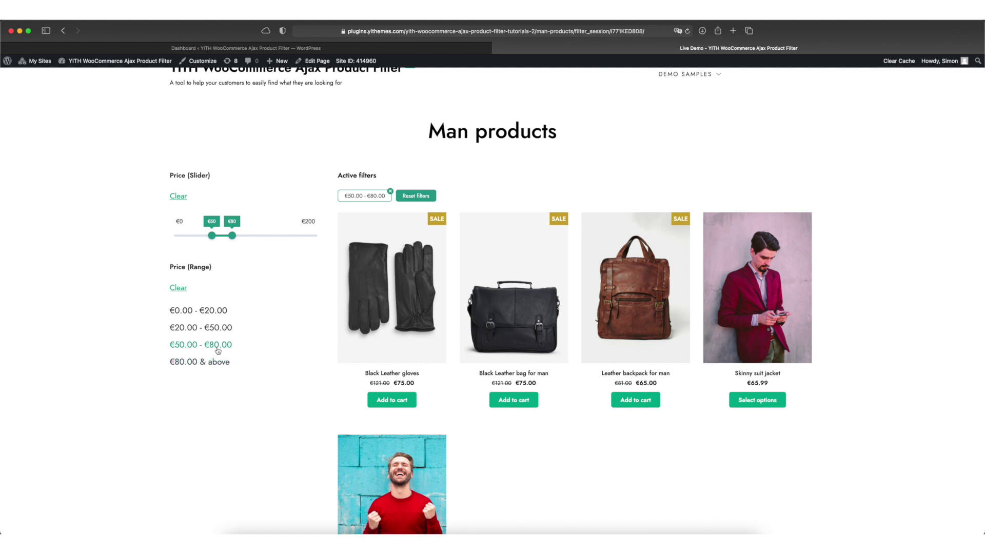
Back in the WordPress admin, go to YITH's Ajax Product Filter settings.
left_click(308, 47)
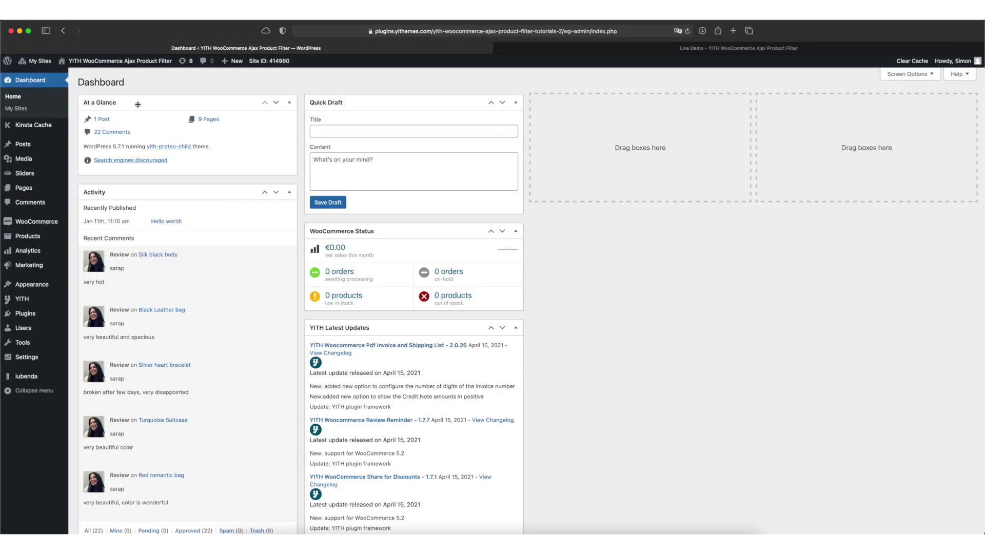
mouse_move(21, 301)
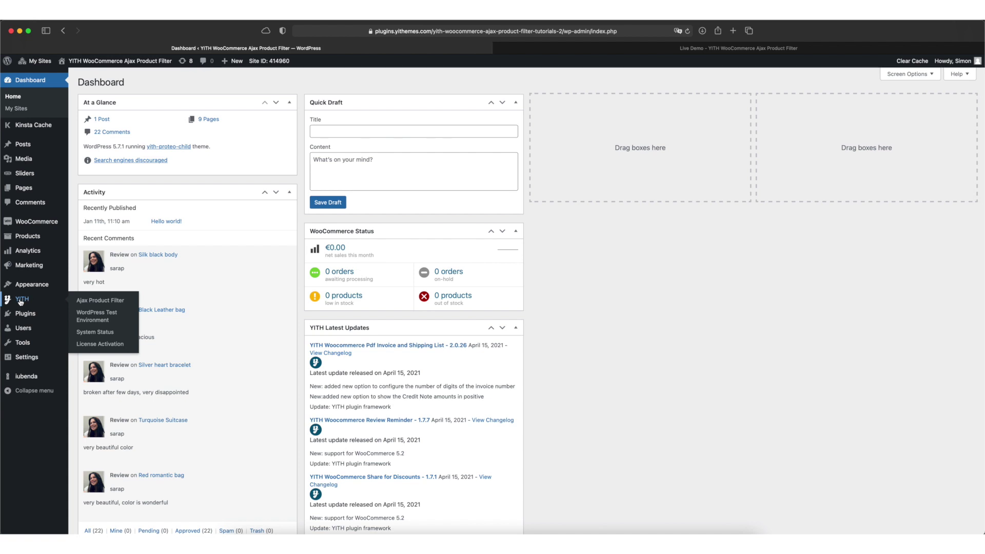
left_click(90, 301)
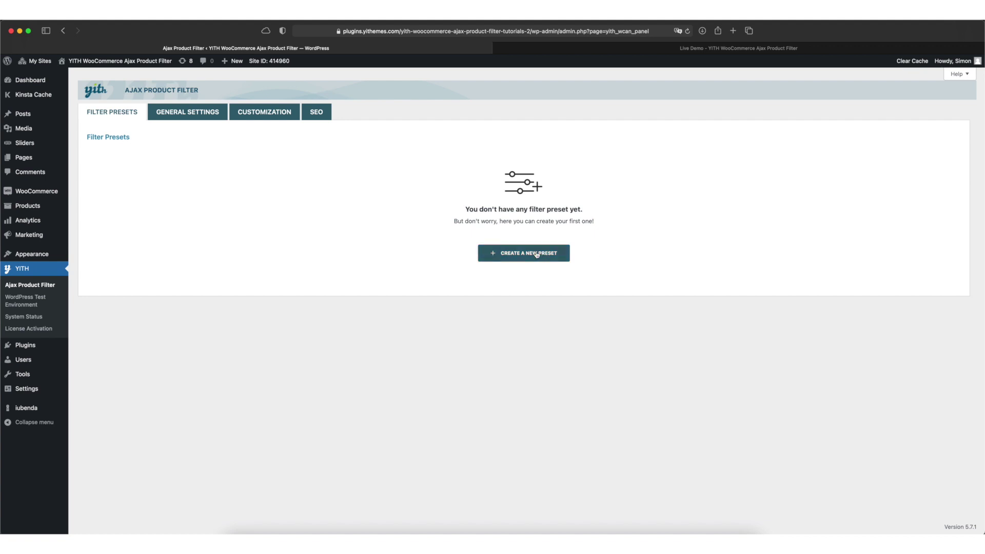
Create a preset called 'Men' and add a filter renamed from 'New filter' to 'Price (Slider)'.
left_click(529, 253)
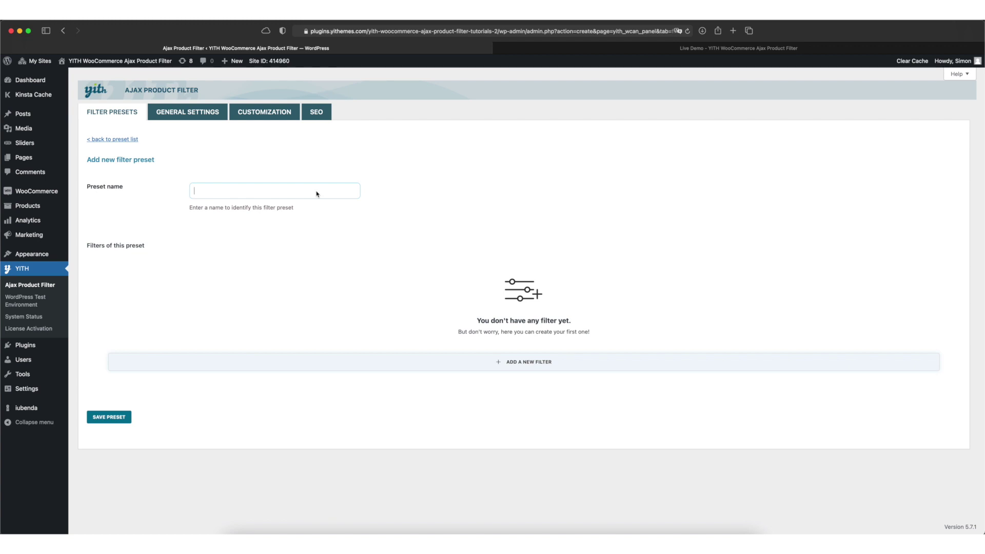
type("Men")
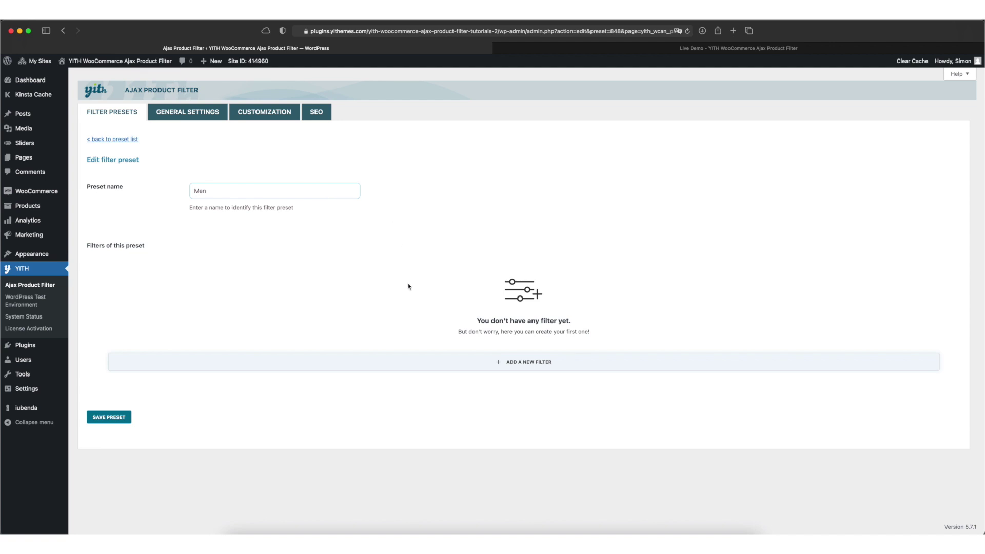
left_click(527, 362)
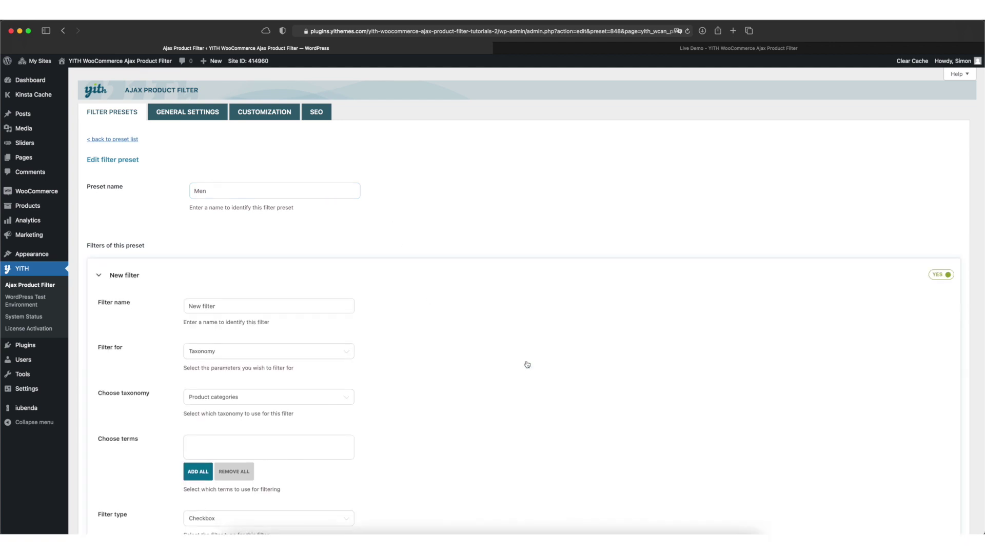
double_click(240, 314)
triple_click(240, 314)
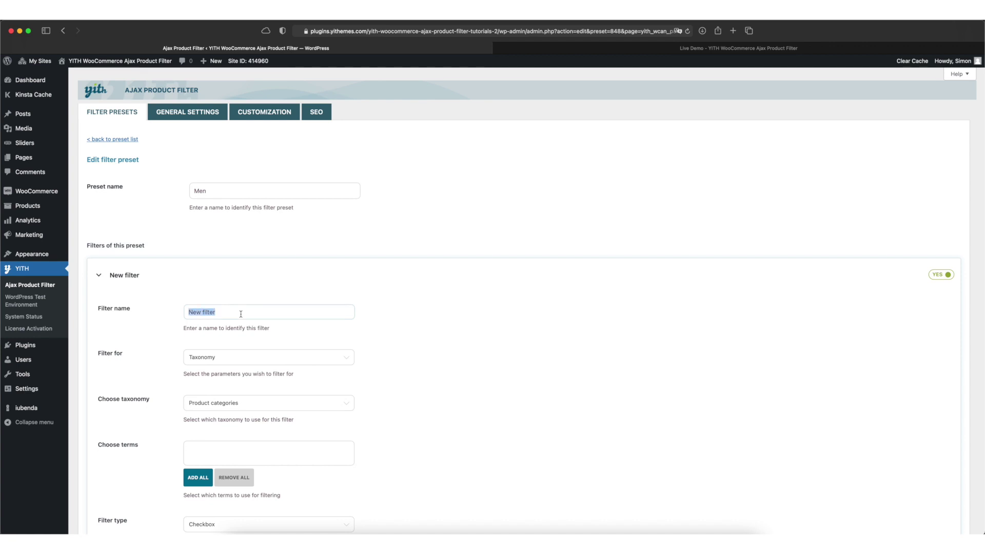
type("Price (Slider)")
Set Filter for to Price Slider with max value 150 and step 1, then save the filter.
left_click(213, 356)
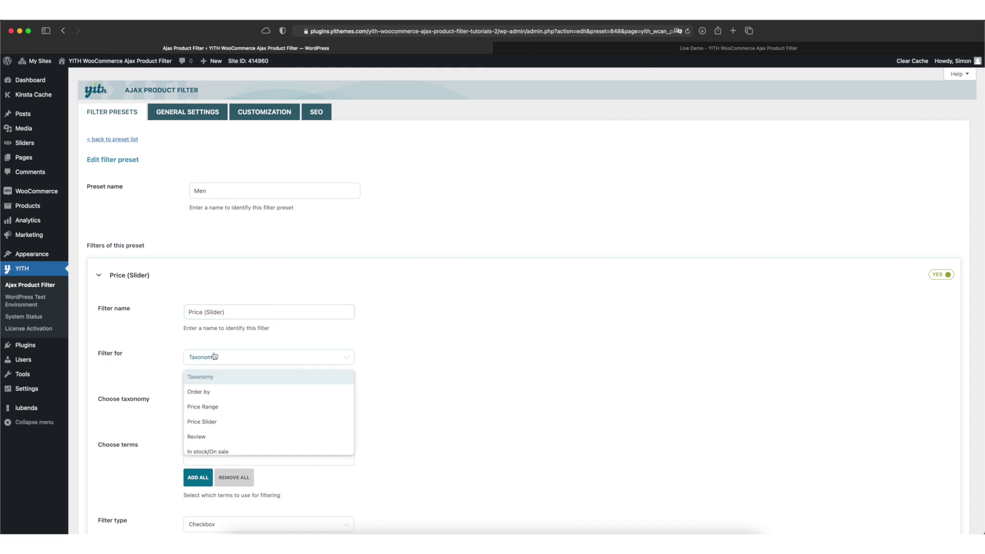
left_click(202, 423)
scroll(201, 410, "down", 3)
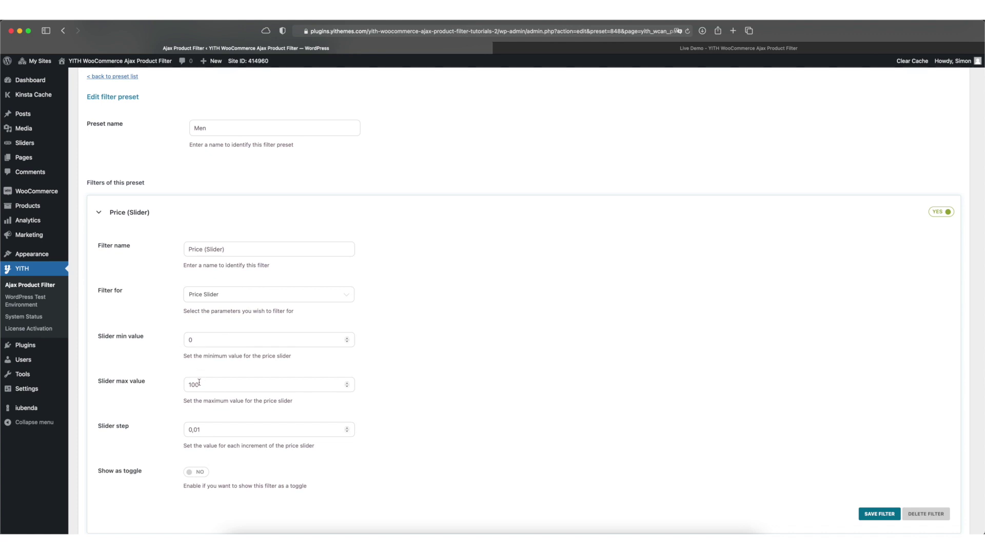
left_click_drag(201, 384, 186, 385)
type("150")
scroll(197, 384, "down", 1)
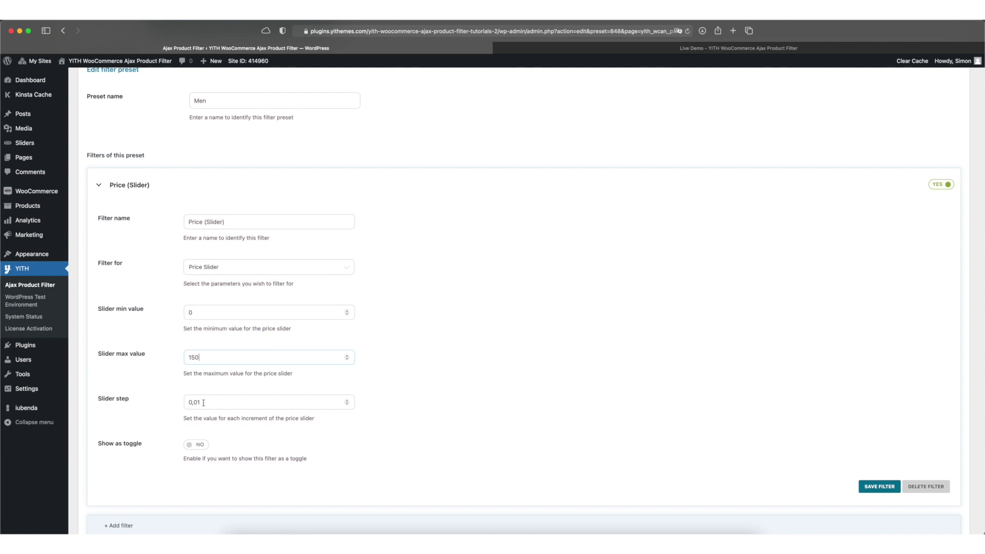
left_click_drag(203, 402, 182, 403)
type("1")
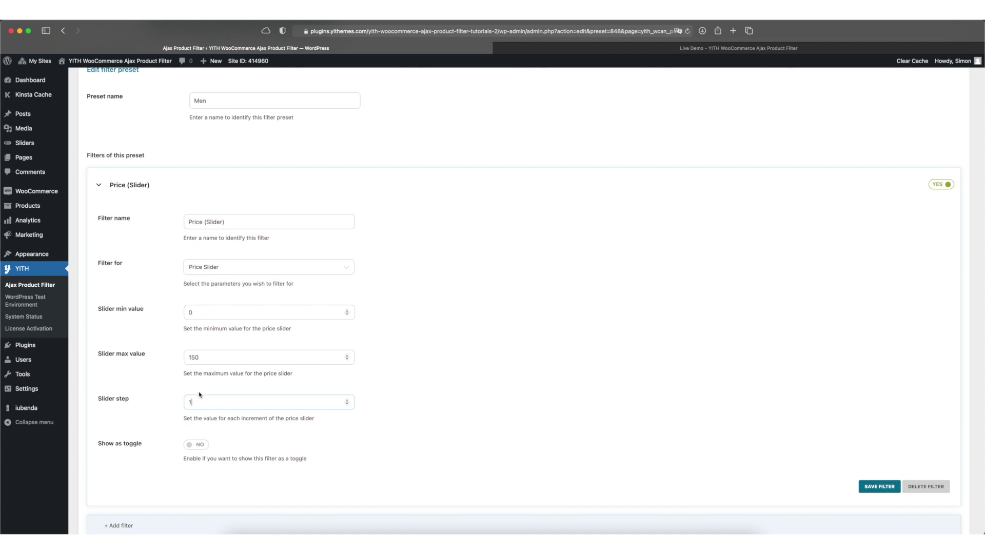
key("BackSpace")
left_click(882, 486)
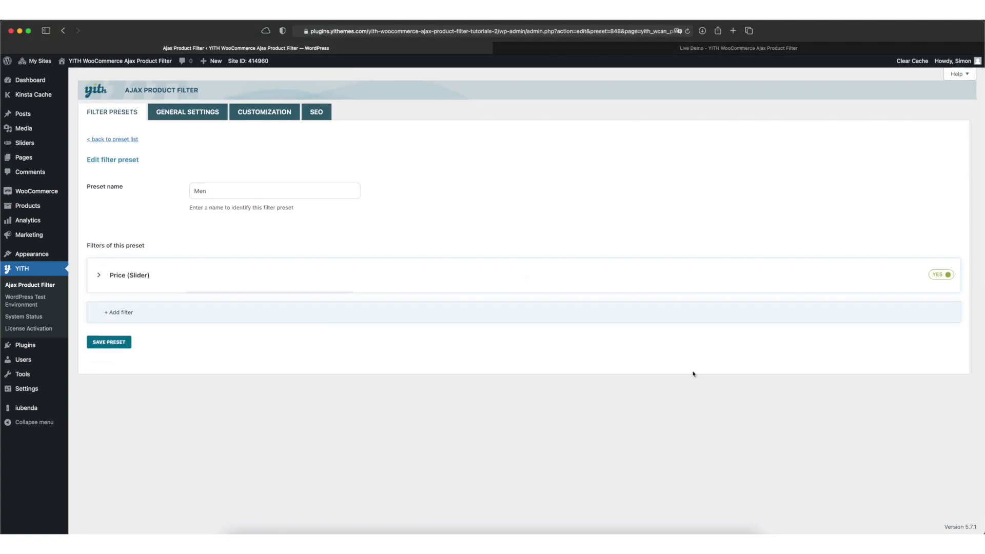
Add a second filter named 'Price (Range)' and set its Filter for option to Price Range.
left_click(120, 314)
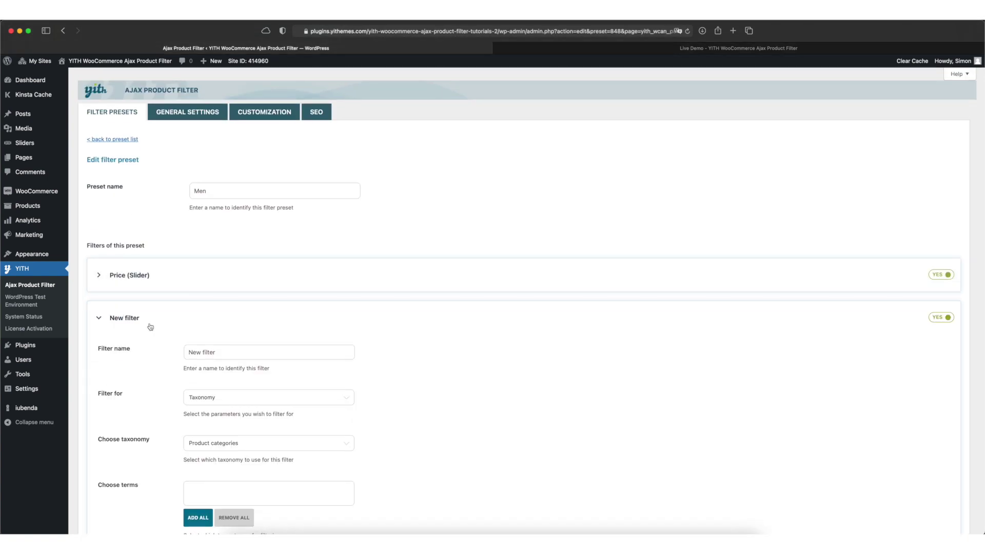
triple_click(227, 353)
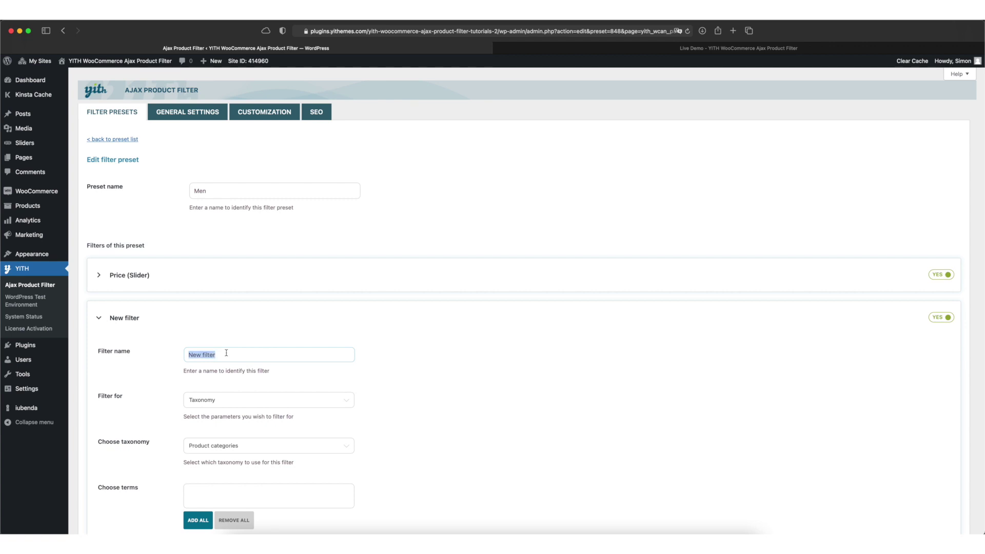
type("Price (Range)")
scroll(166, 381, "down", 1)
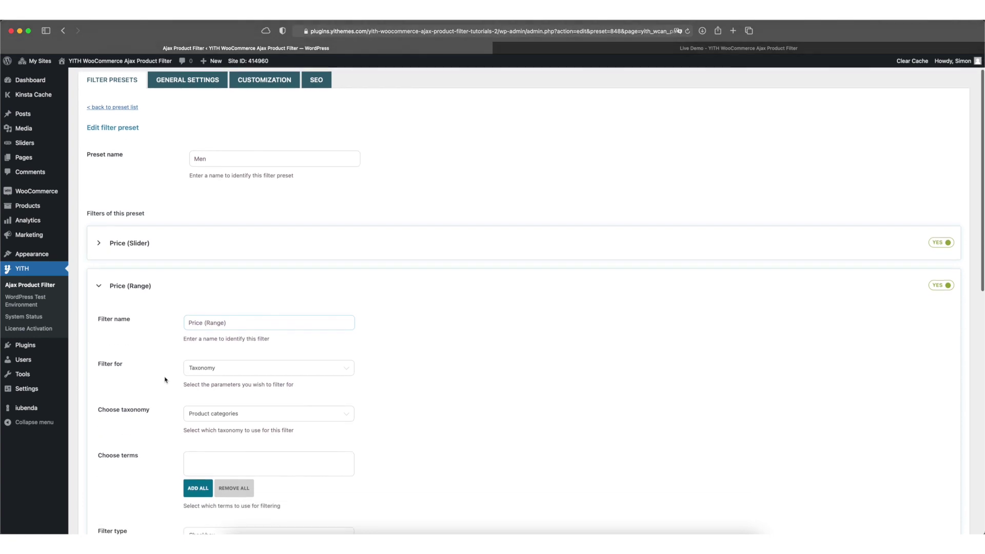
left_click(202, 374)
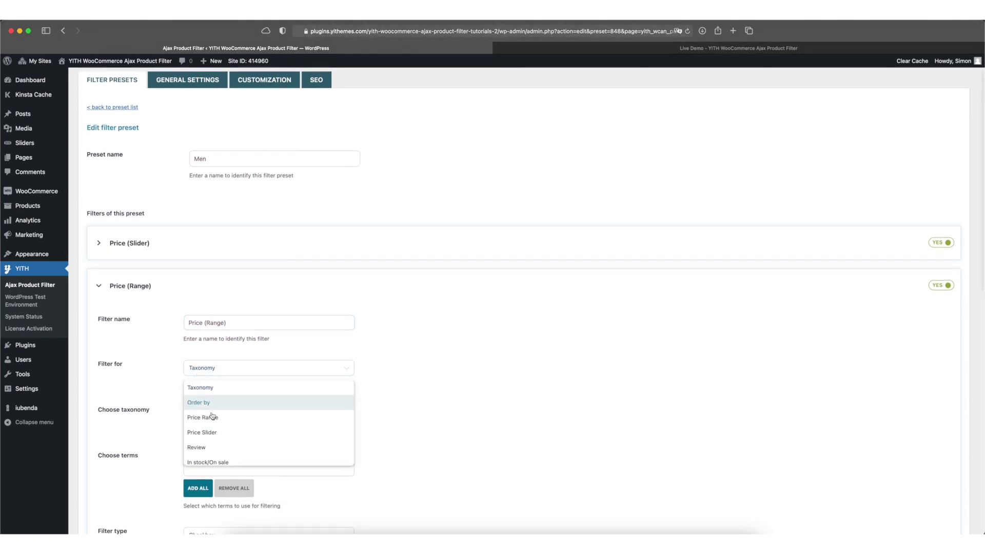
left_click(213, 420)
scroll(213, 422, "down", 3)
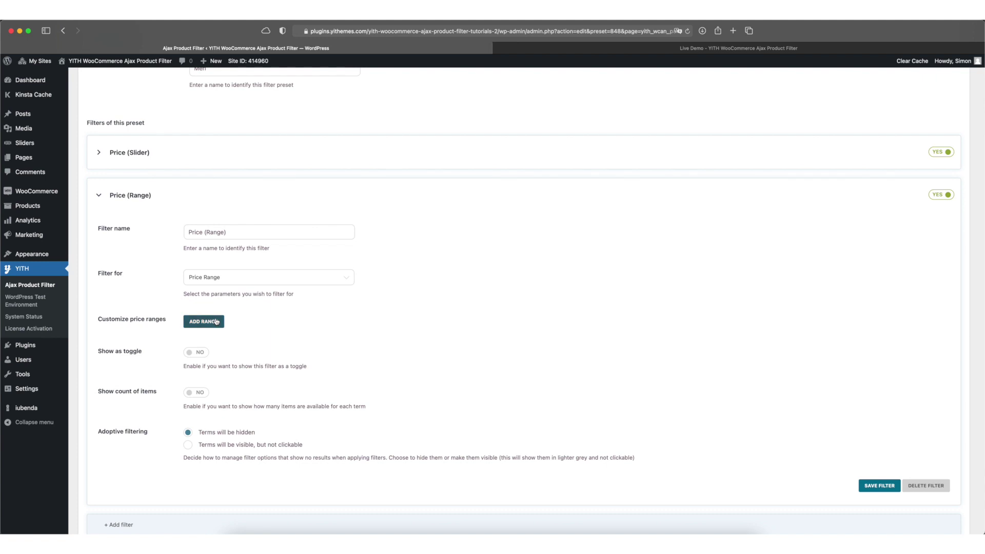
scroll(215, 317, "down", 1)
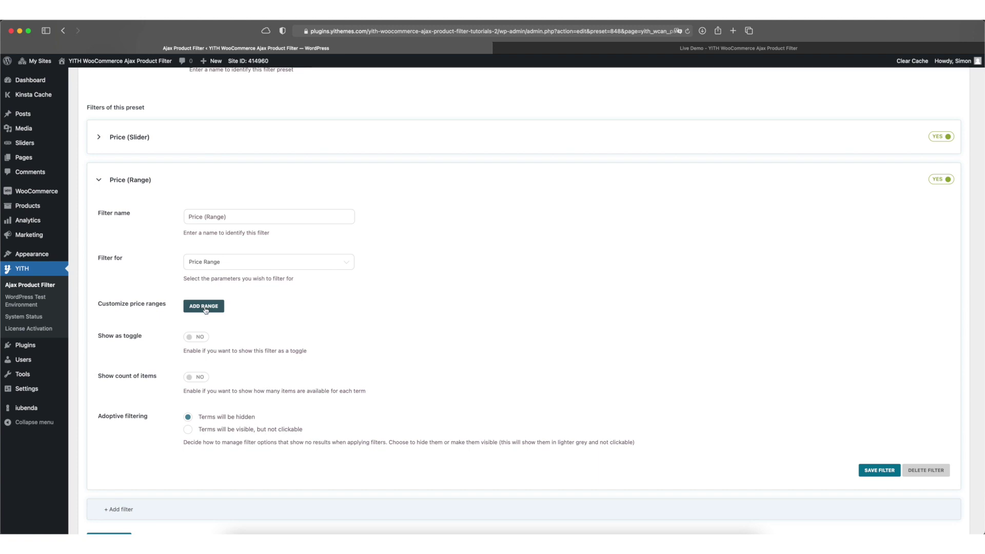
Add the first two price ranges, 0–20 and 20–50.
left_click(206, 308)
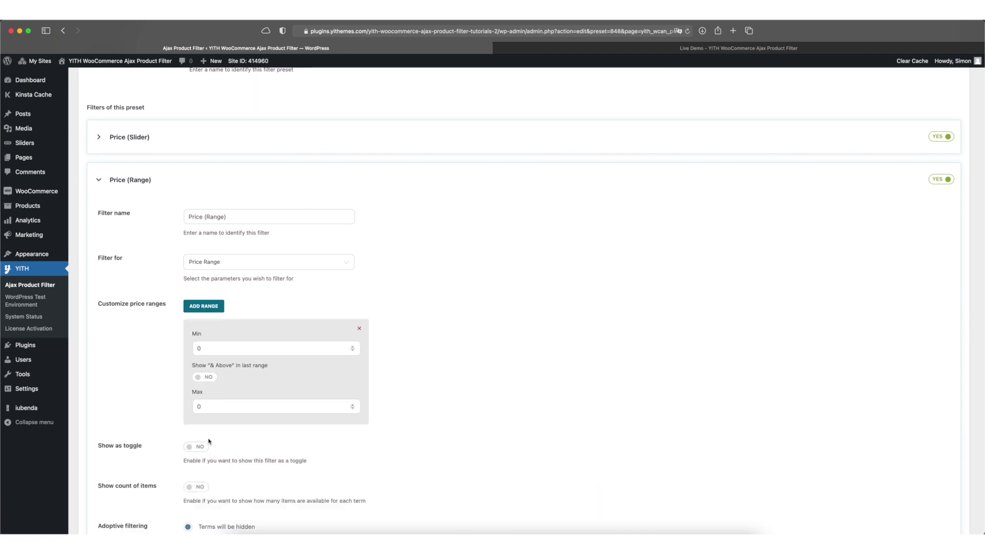
double_click(213, 407)
type("20")
left_click(204, 306)
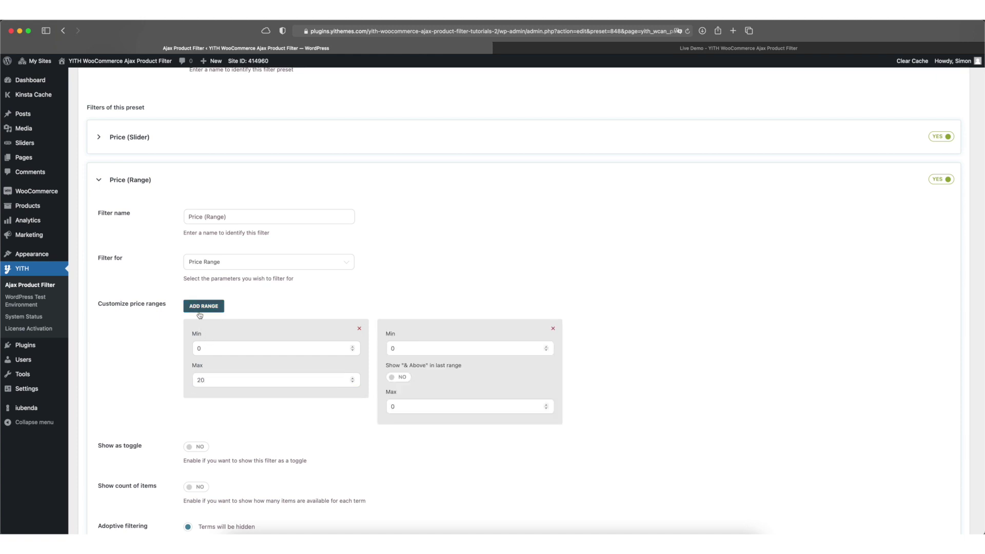
double_click(477, 350)
type("20")
double_click(444, 406)
type("50")
Add a 50–80 range and a final range from 80 with '& Above' turned on.
left_click(203, 306)
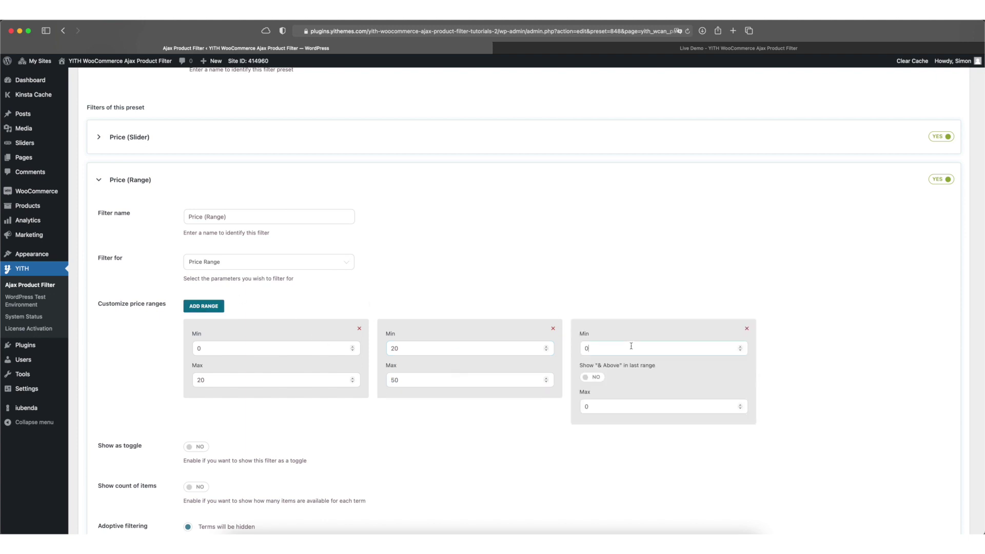
double_click(631, 346)
type("50")
double_click(646, 403)
type("80")
left_click(214, 310)
double_click(790, 348)
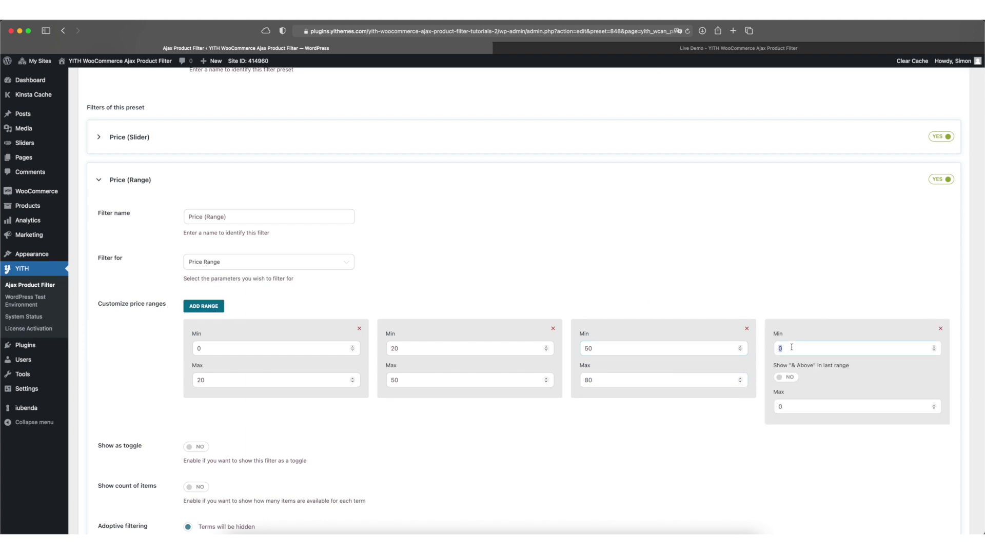
type("80")
left_click(786, 377)
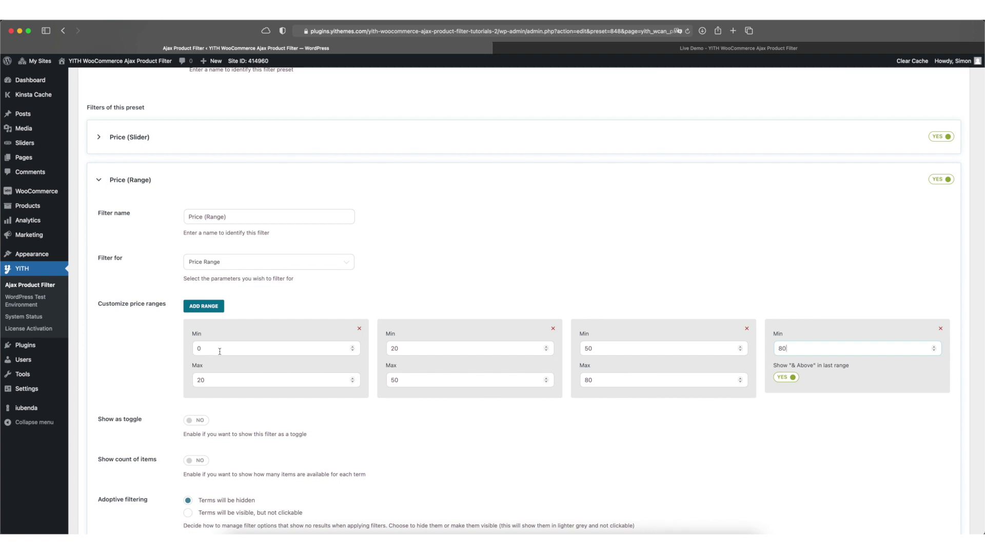
scroll(751, 508, "down", 3)
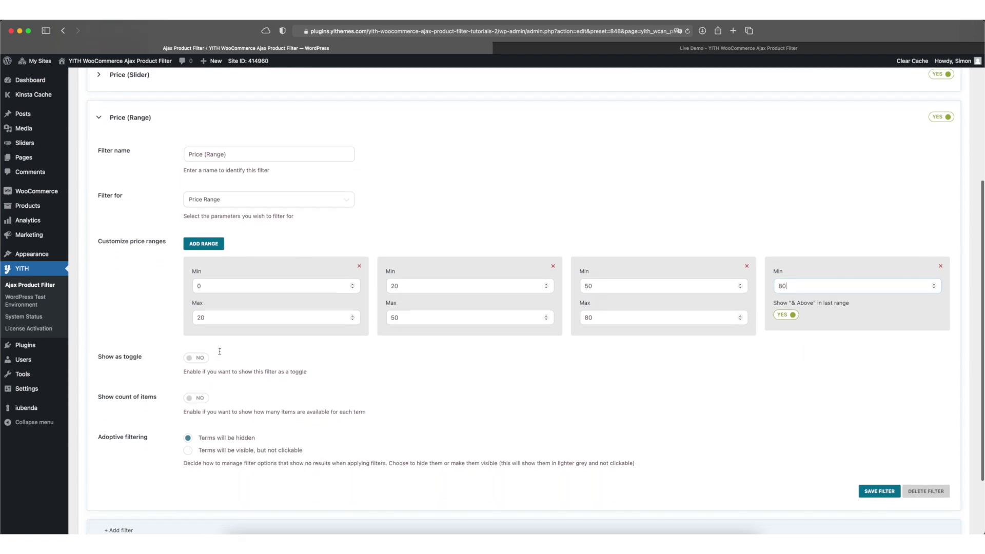
Save the Price (Range) filter, then save the Men preset.
left_click(878, 453)
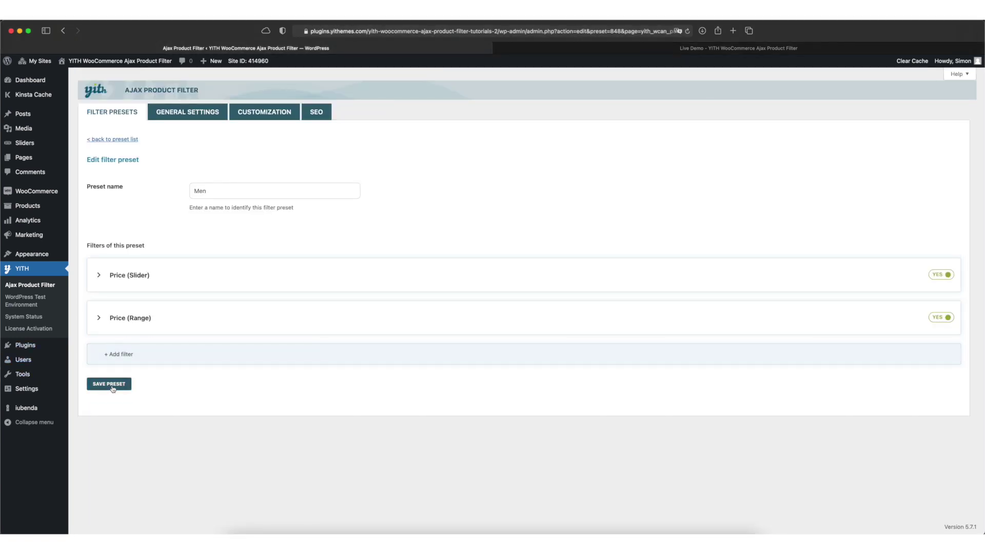
left_click(113, 385)
Go to Appearance > Widgets and scroll to the YITH AJAX Filters Preset widget.
mouse_move(36, 255)
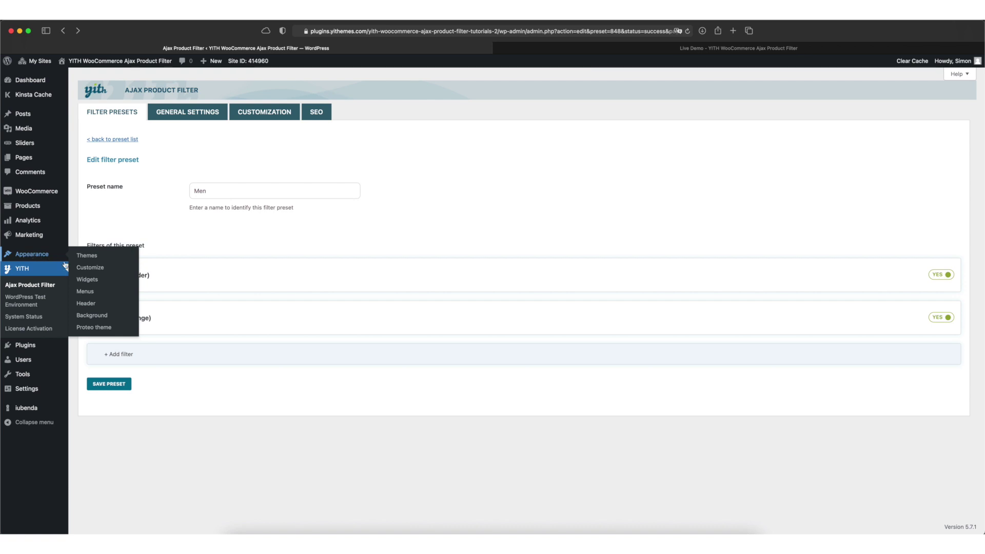
left_click(87, 279)
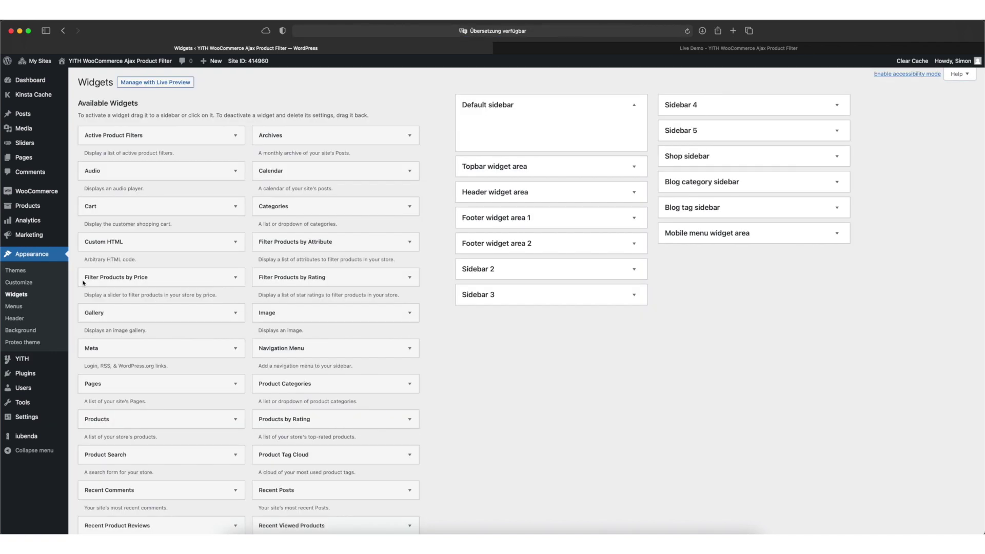
scroll(221, 377, "down", 5)
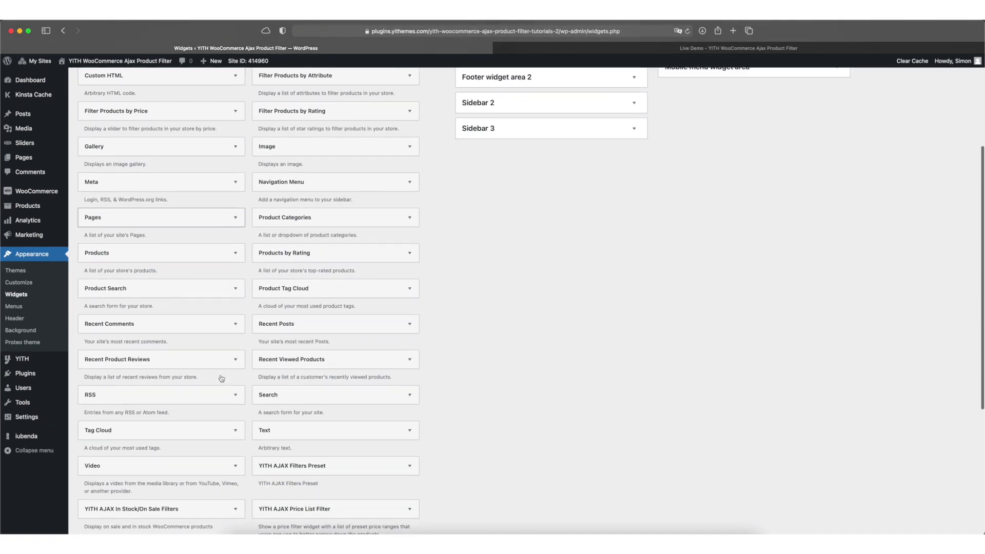
scroll(221, 378, "down", 4)
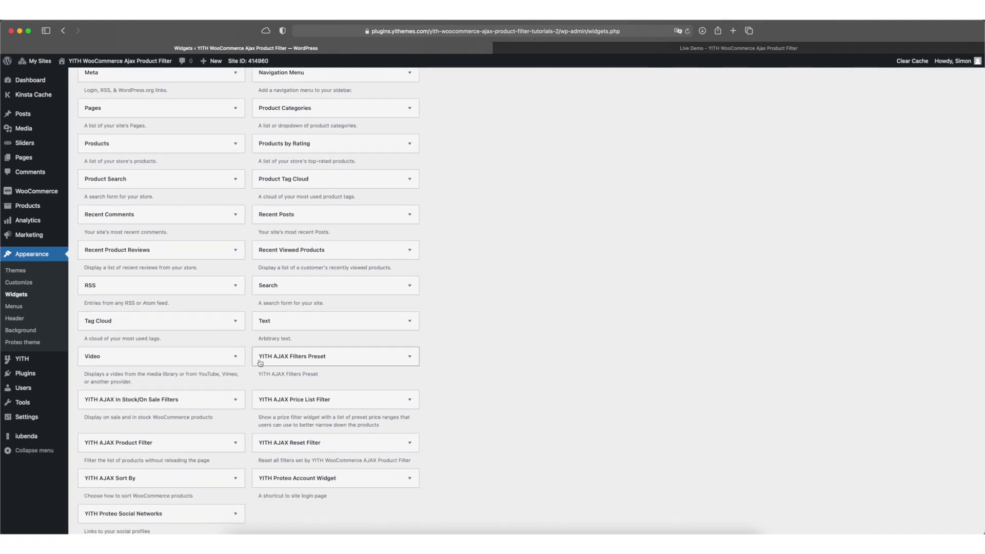
Add the filters preset widget to the Default sidebar with preset Men, then view the shop.
left_click(302, 360)
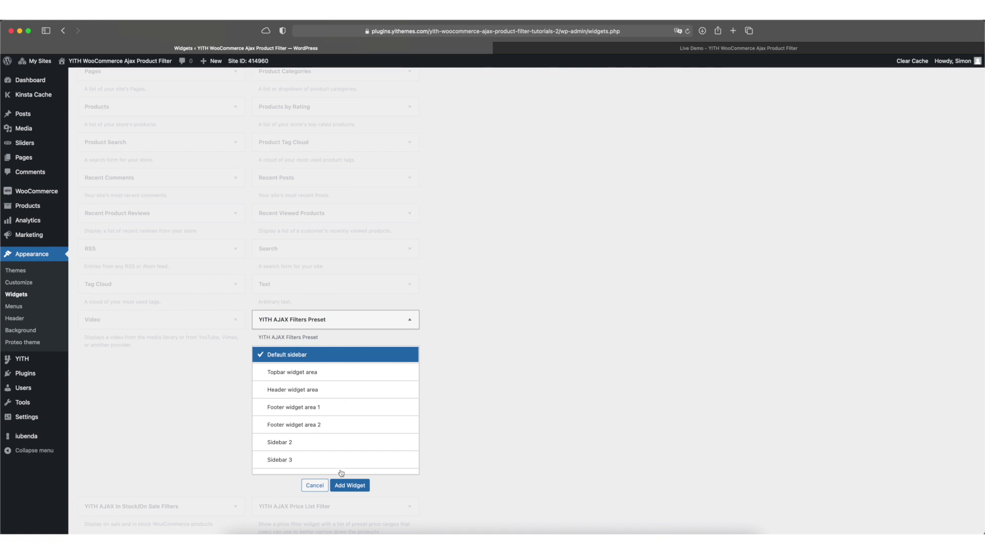
left_click(346, 485)
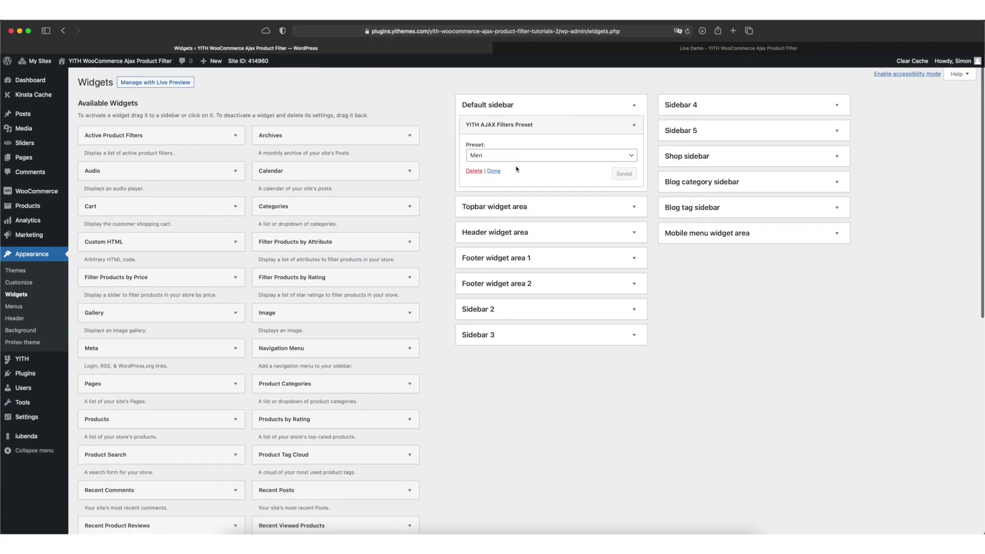
left_click(513, 156)
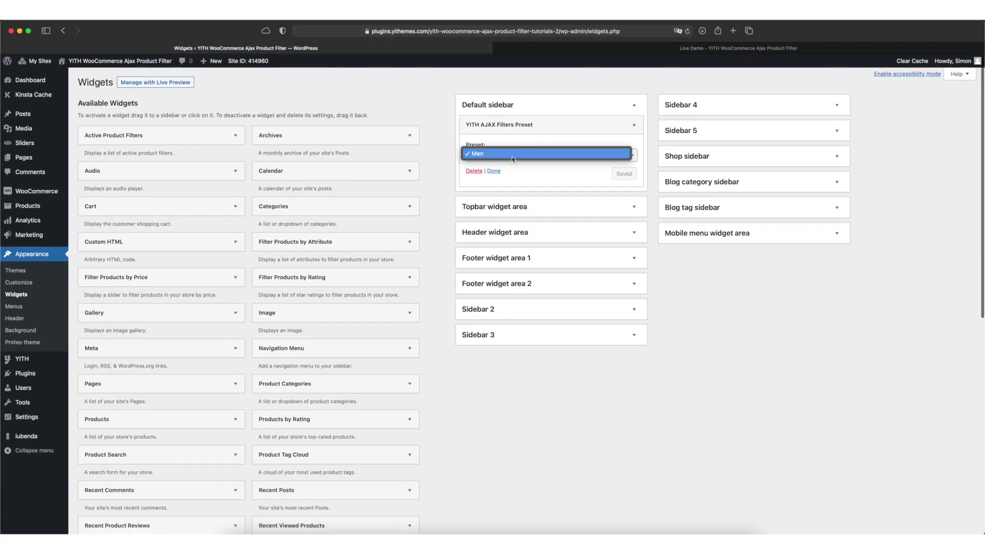
left_click(481, 153)
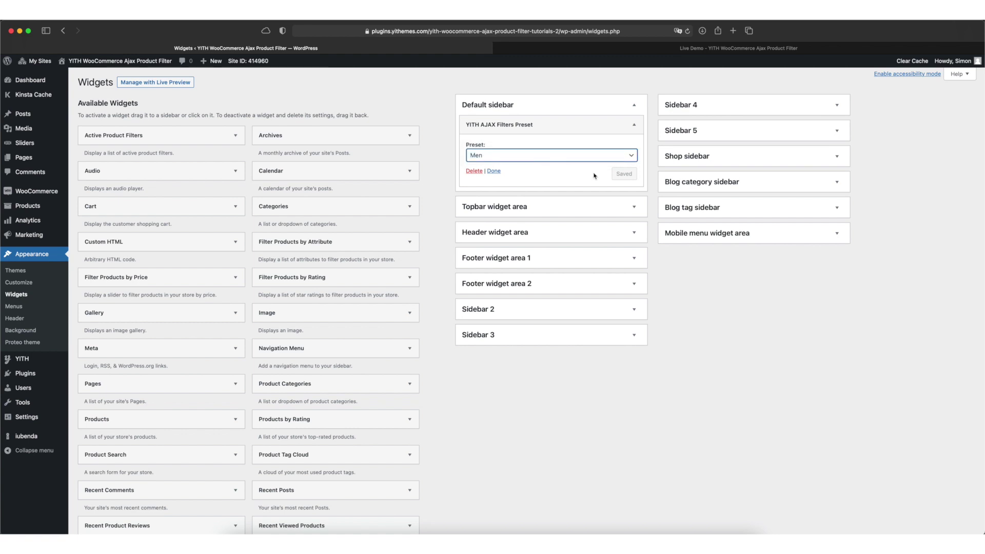
left_click(580, 51)
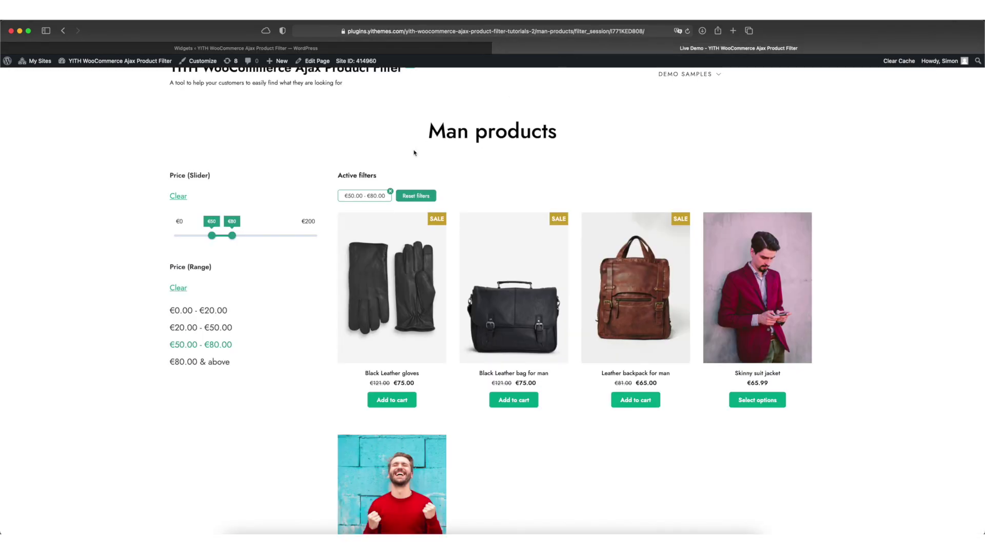